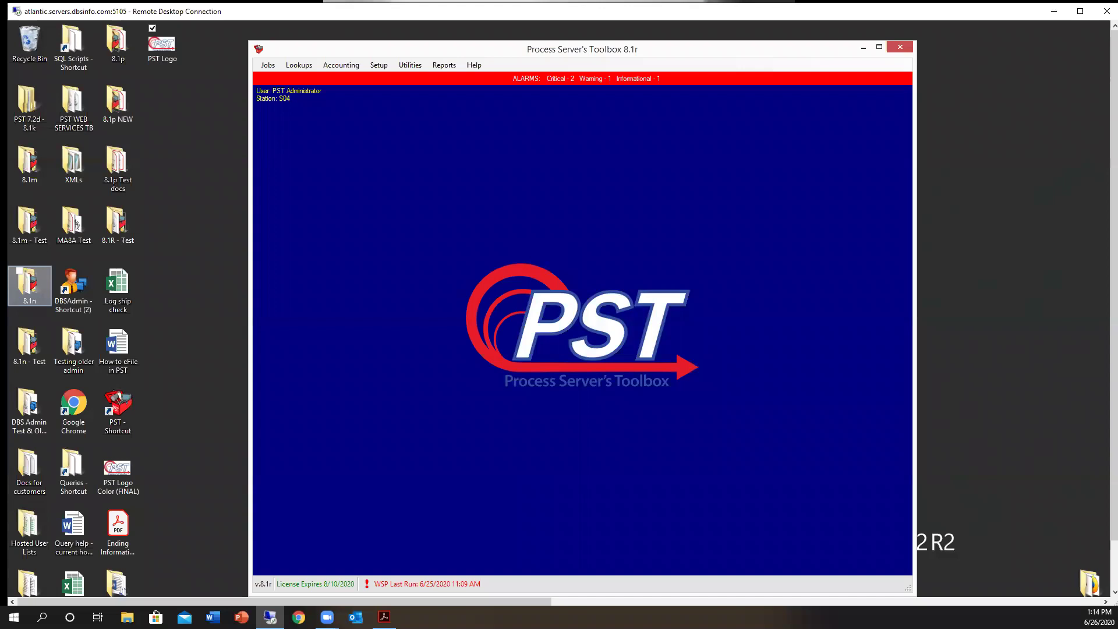
Deselect the 8.1n folder and open Application Settings from the Setup menu
click(247, 172)
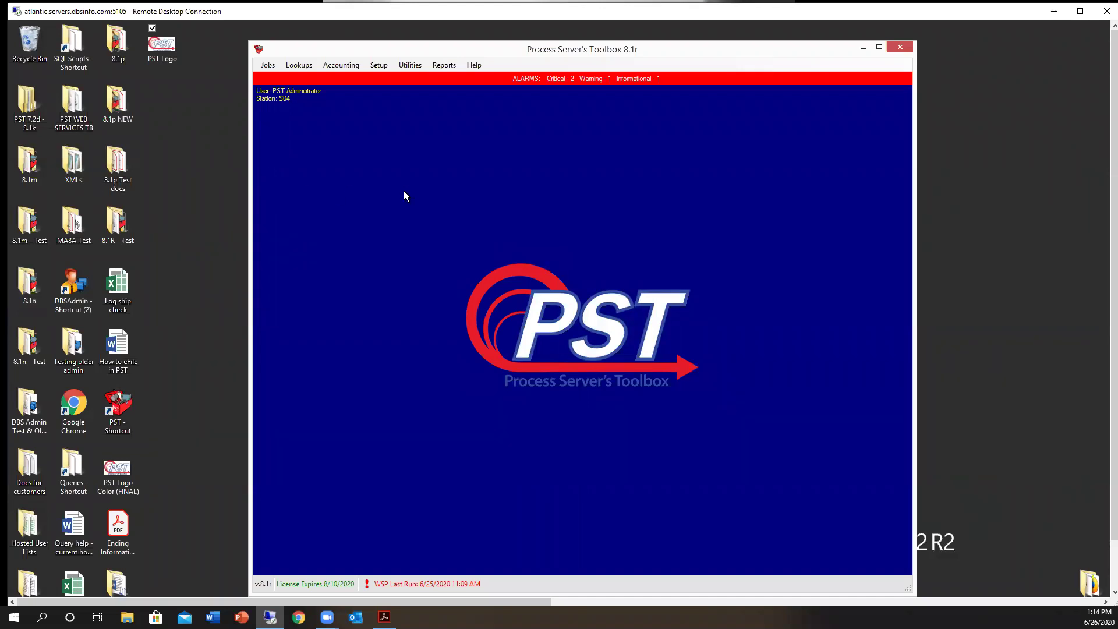
click(380, 66)
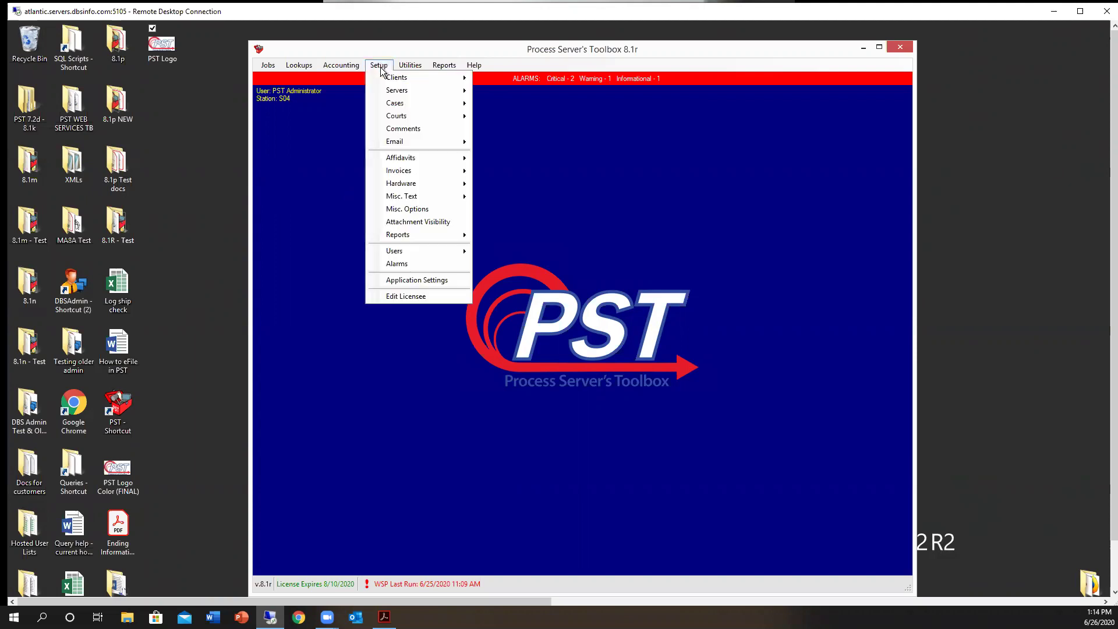
click(458, 280)
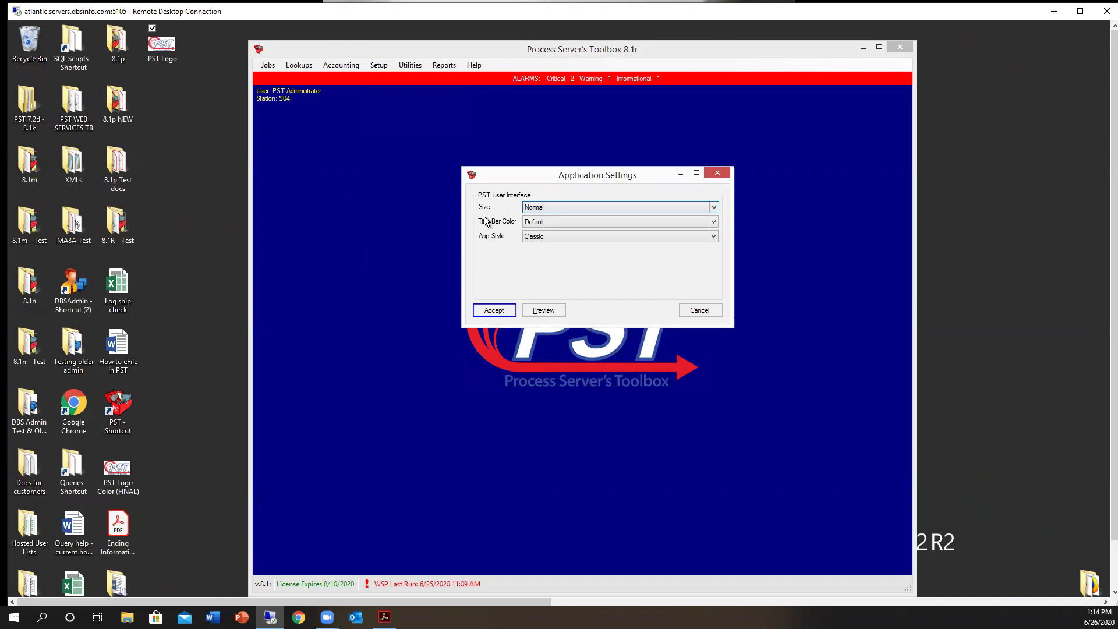
Change the interface size from Normal to Large and accept the settings
click(714, 210)
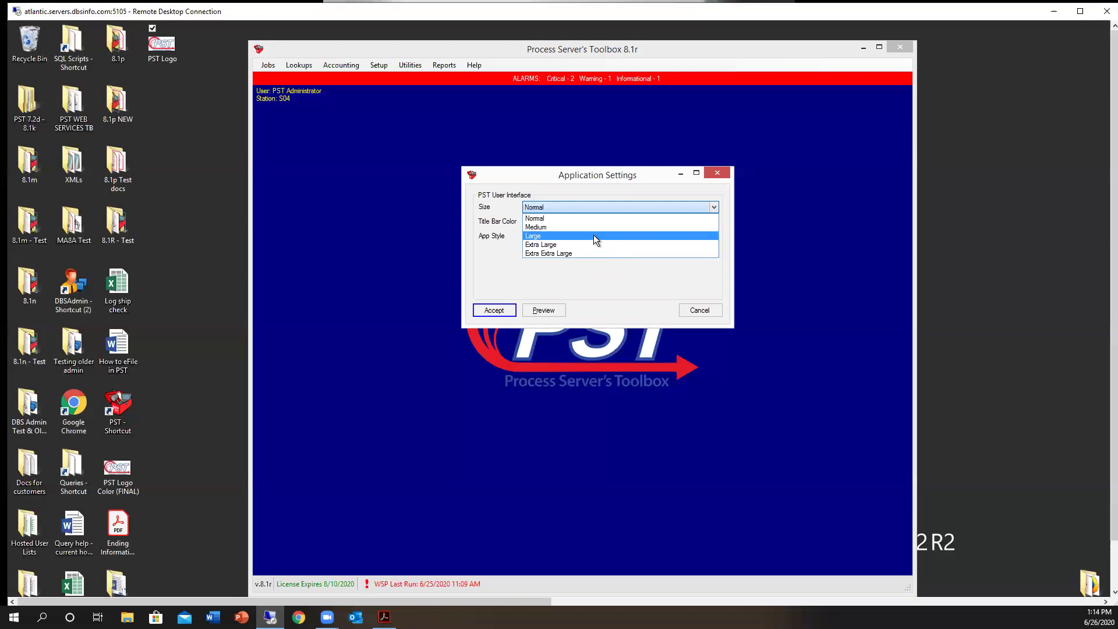
click(593, 235)
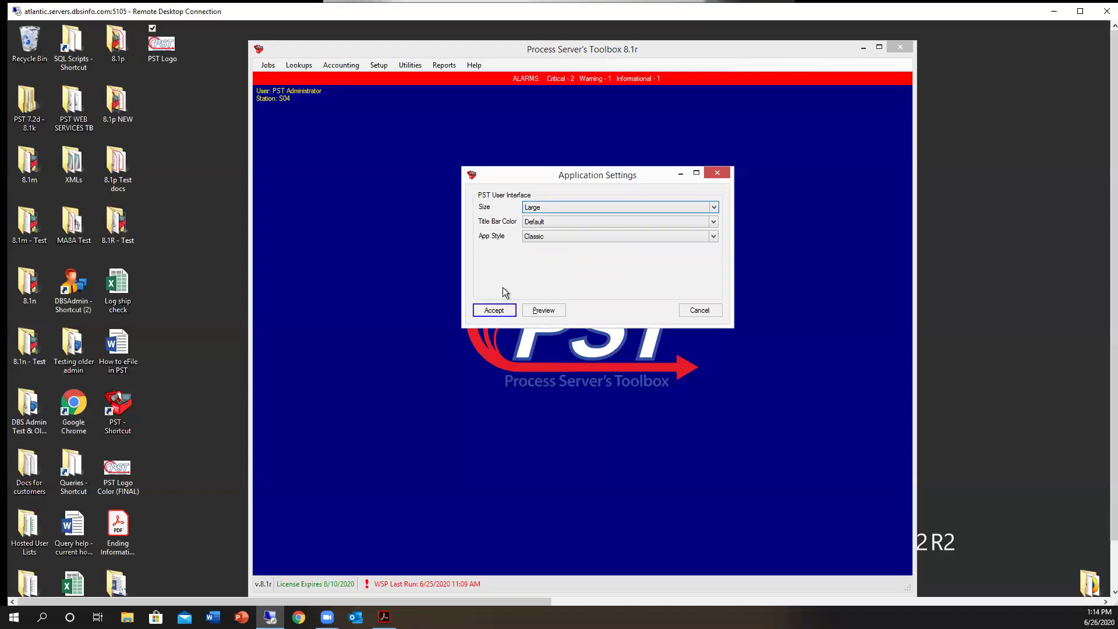
click(504, 313)
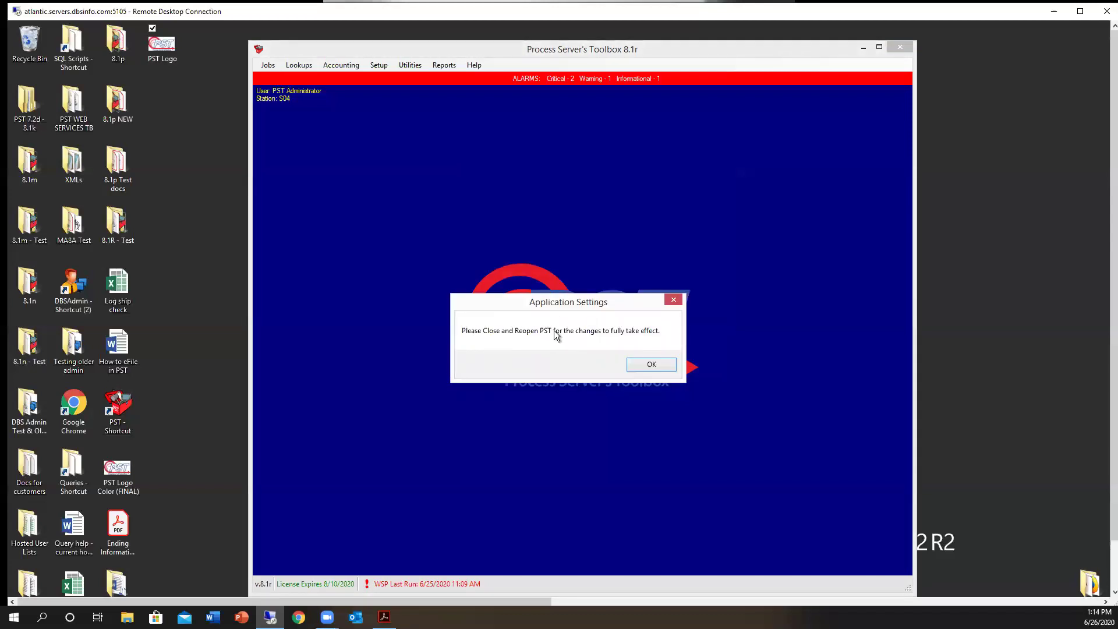
click(652, 365)
key(ctrl+e)
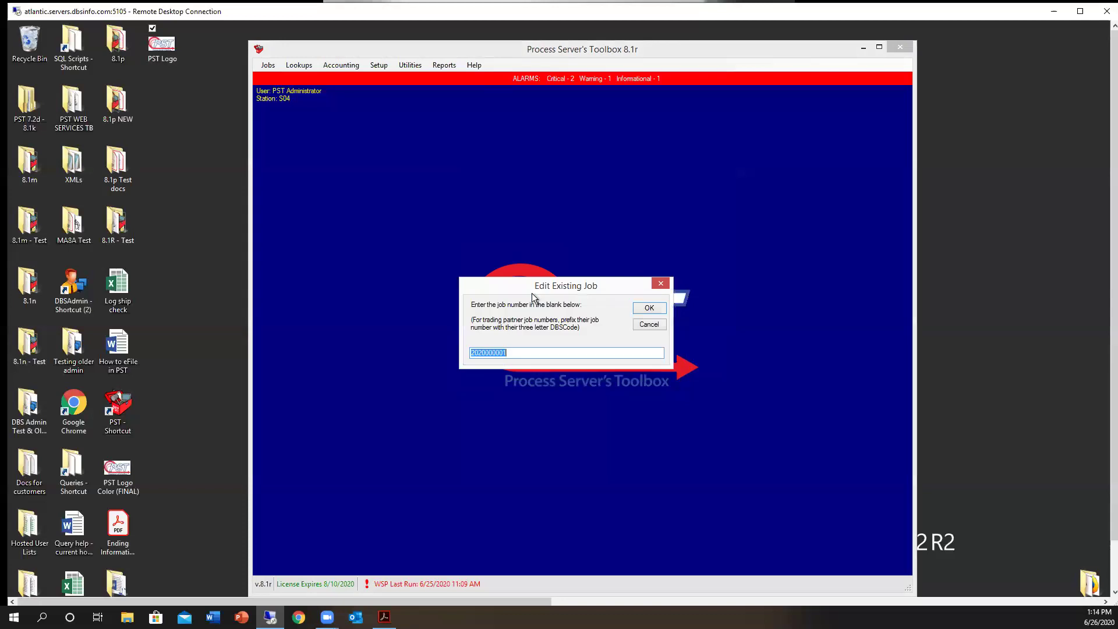
key(Return)
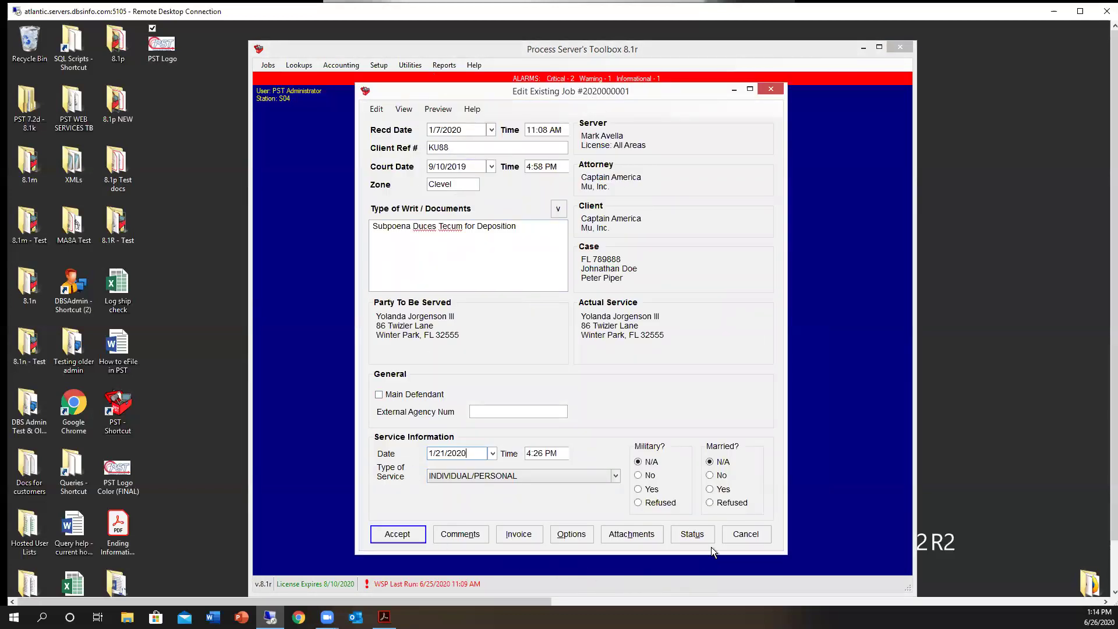
click(779, 91)
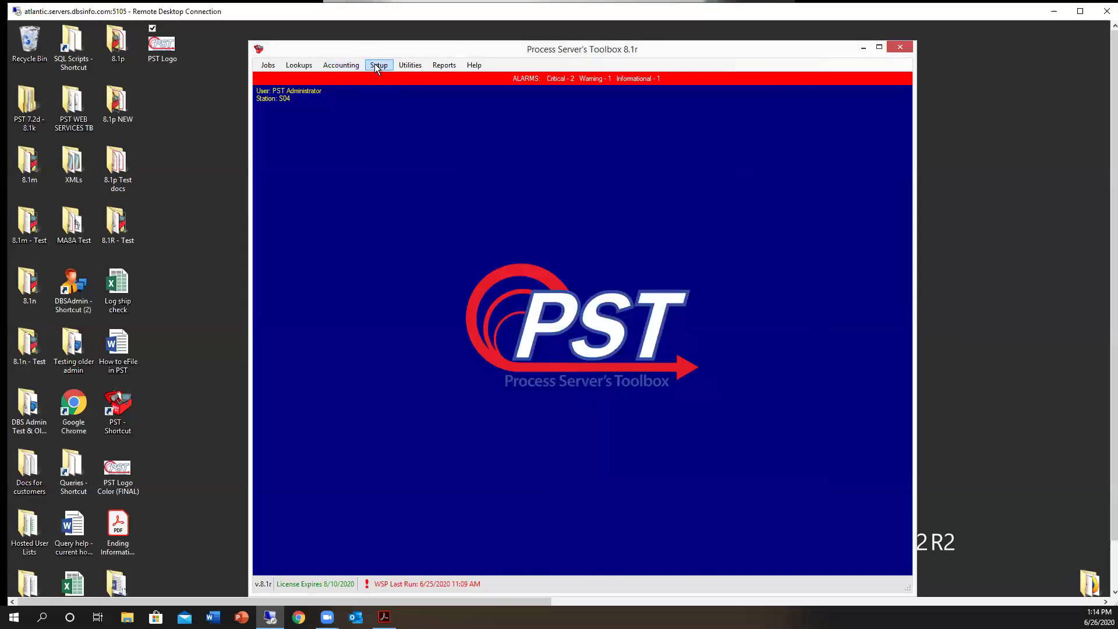
Reopen Setup > Application Settings and set the title bar colour to Green
click(378, 65)
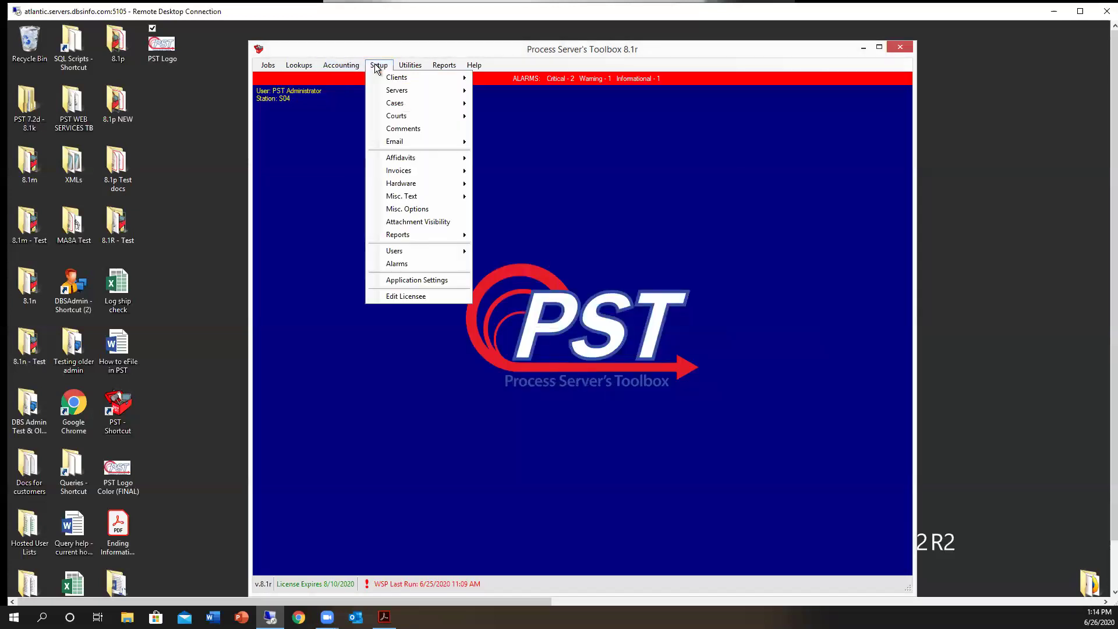
click(439, 279)
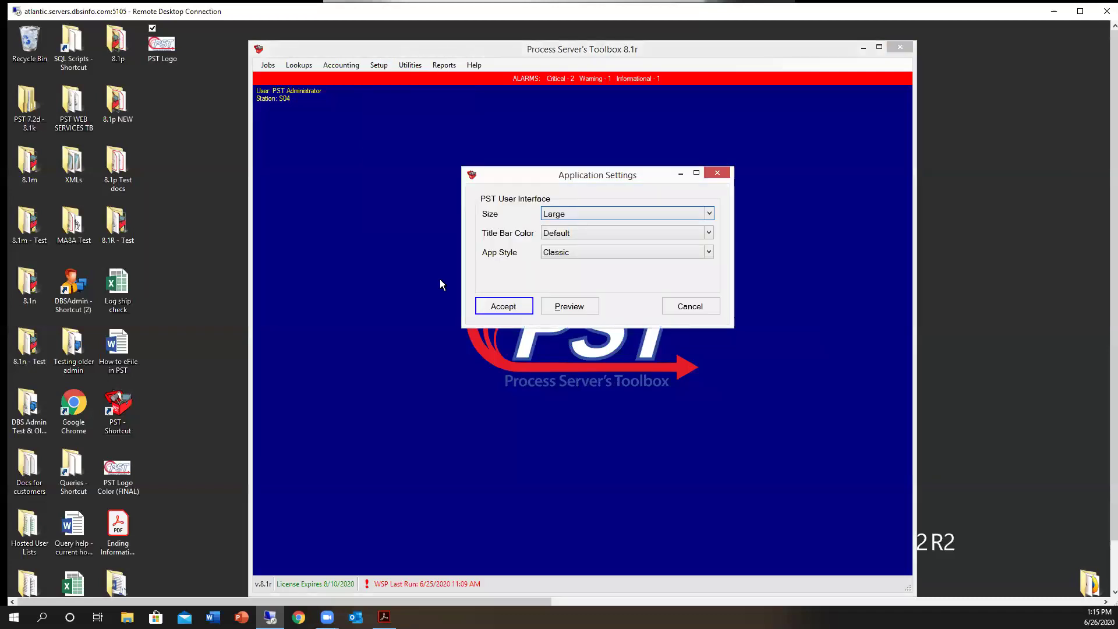
click(709, 233)
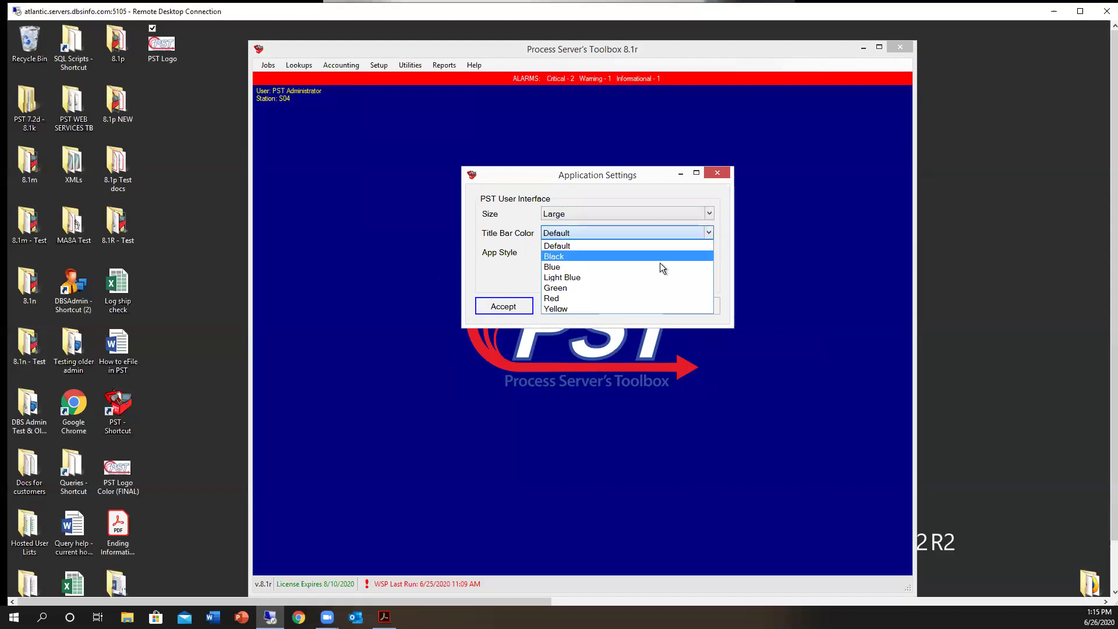
click(618, 285)
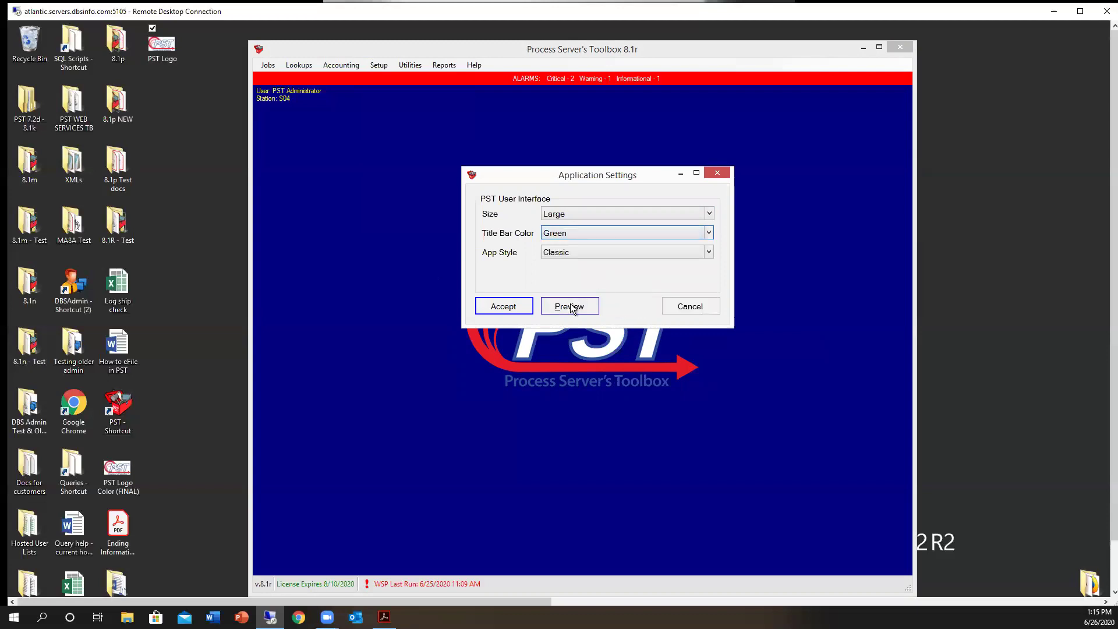
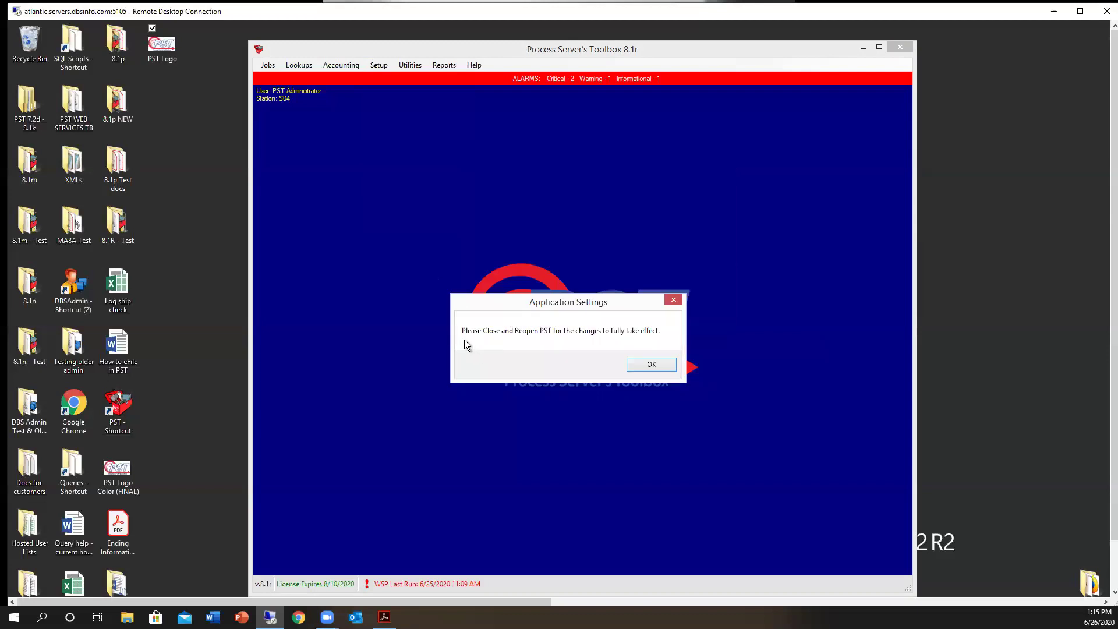
Acknowledge the restart notice, then open and close an existing job to check the green title bar
click(651, 365)
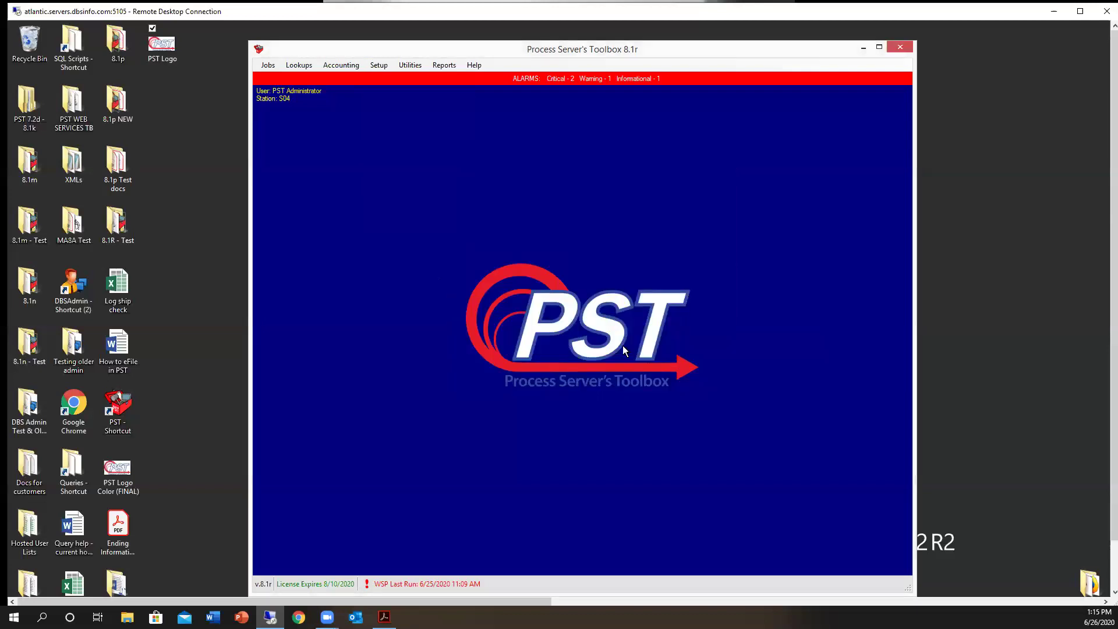
key(F2)
key(Return)
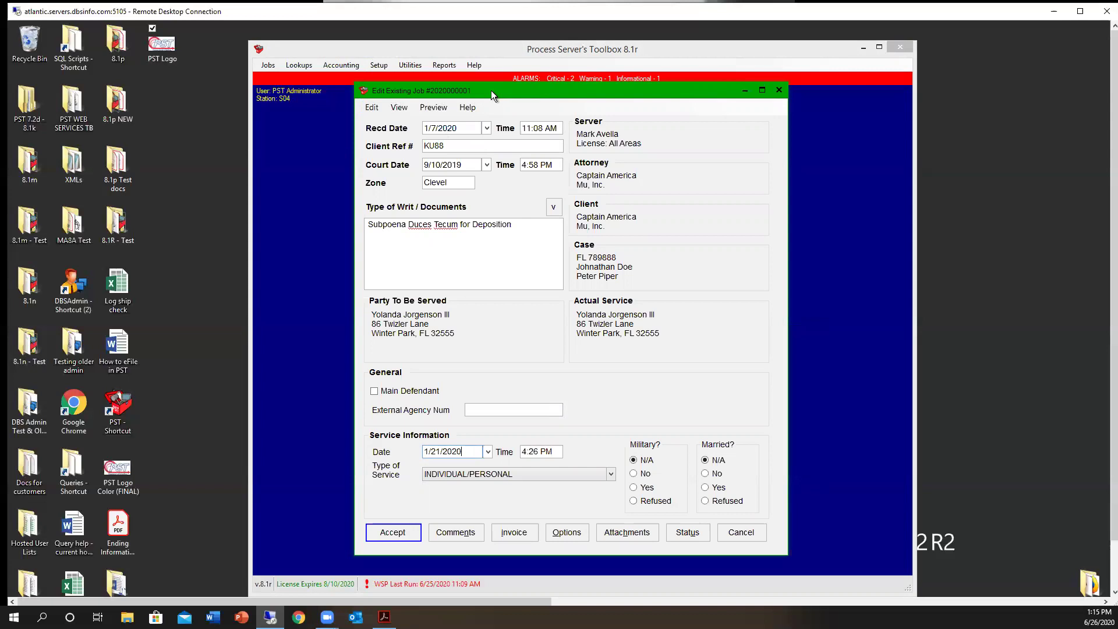
key(Escape)
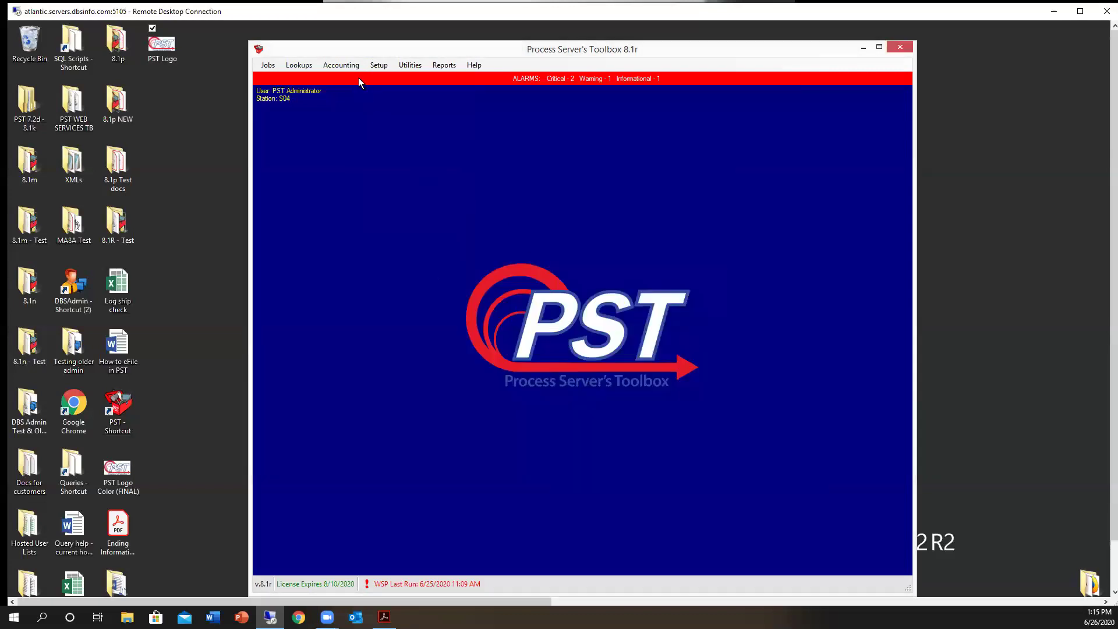
Set the App Style to Dark in Application Settings and accept it
click(379, 65)
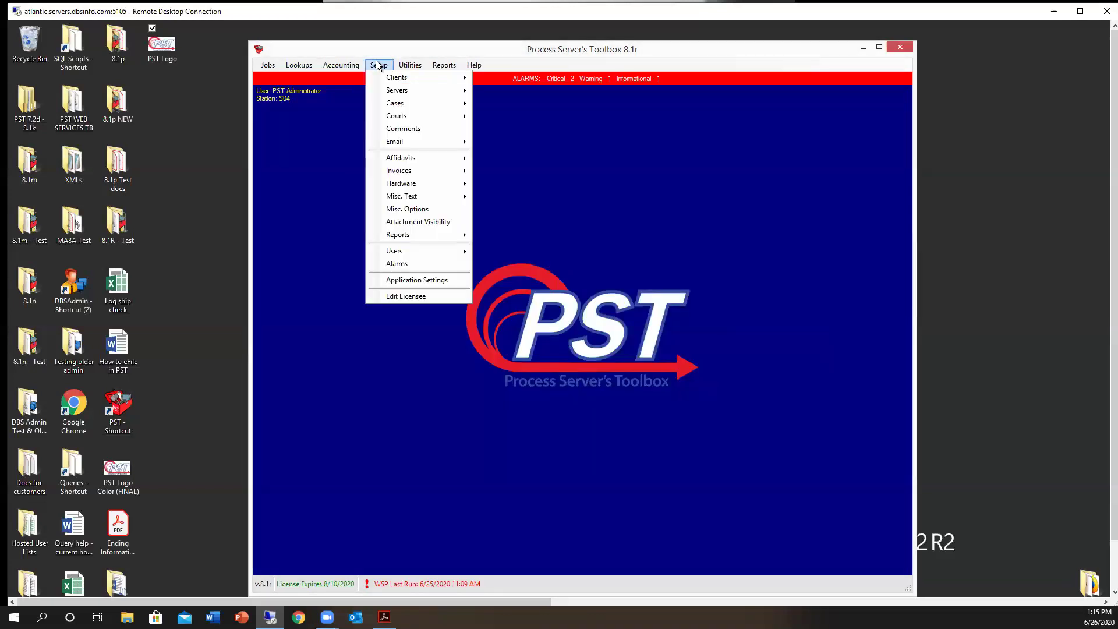
click(450, 278)
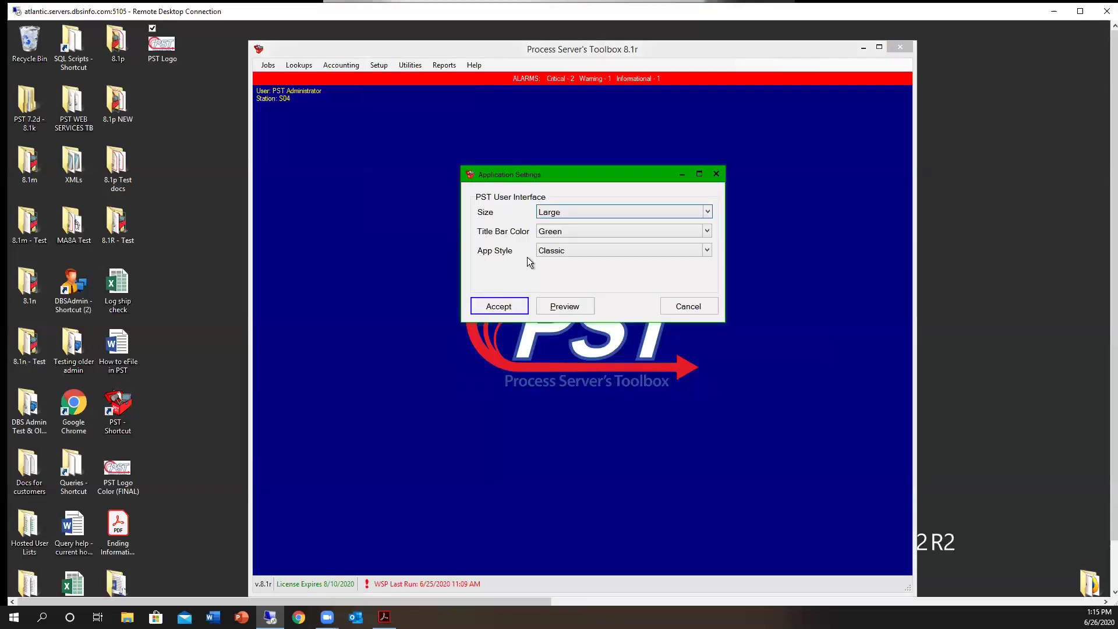
click(709, 252)
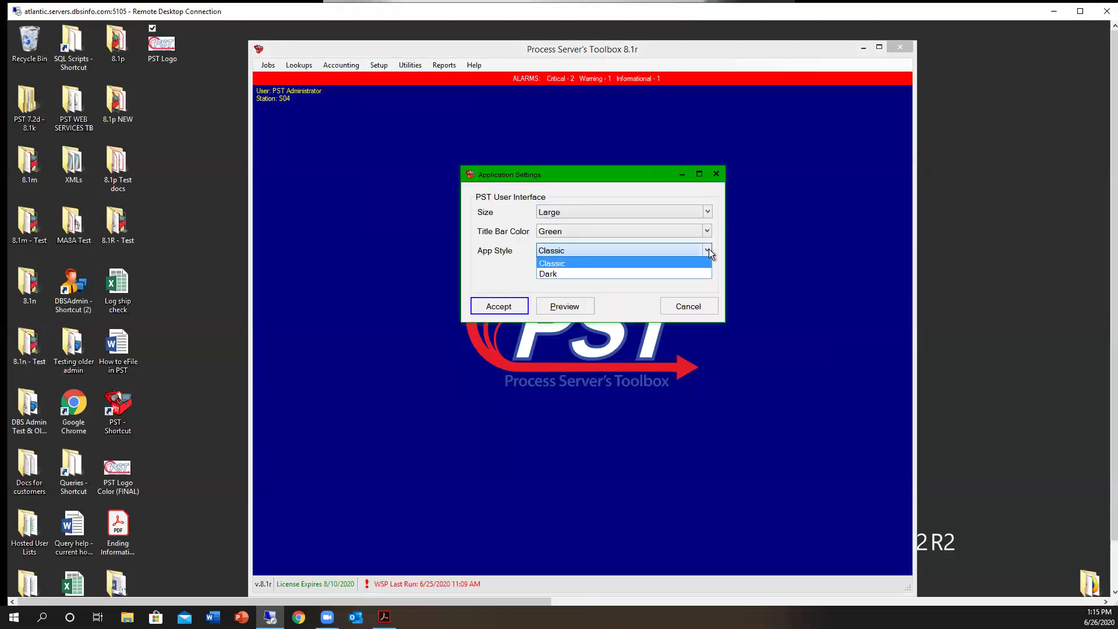
click(568, 274)
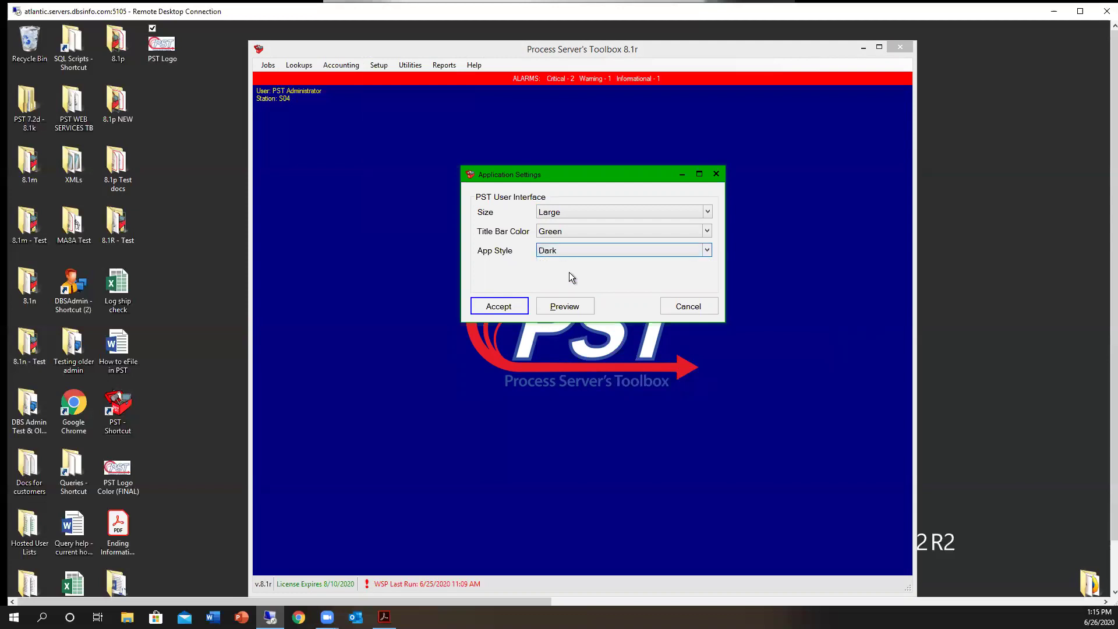
click(499, 306)
Dismiss the restart notice and open an existing job in the Dark style
key(Return)
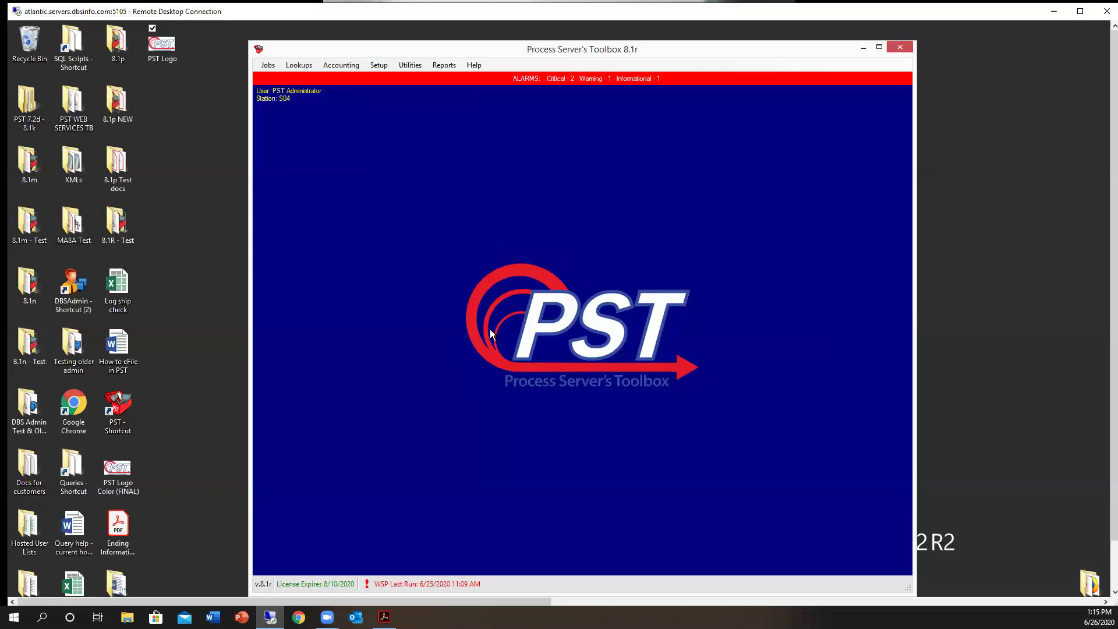
key(F2)
key(Return)
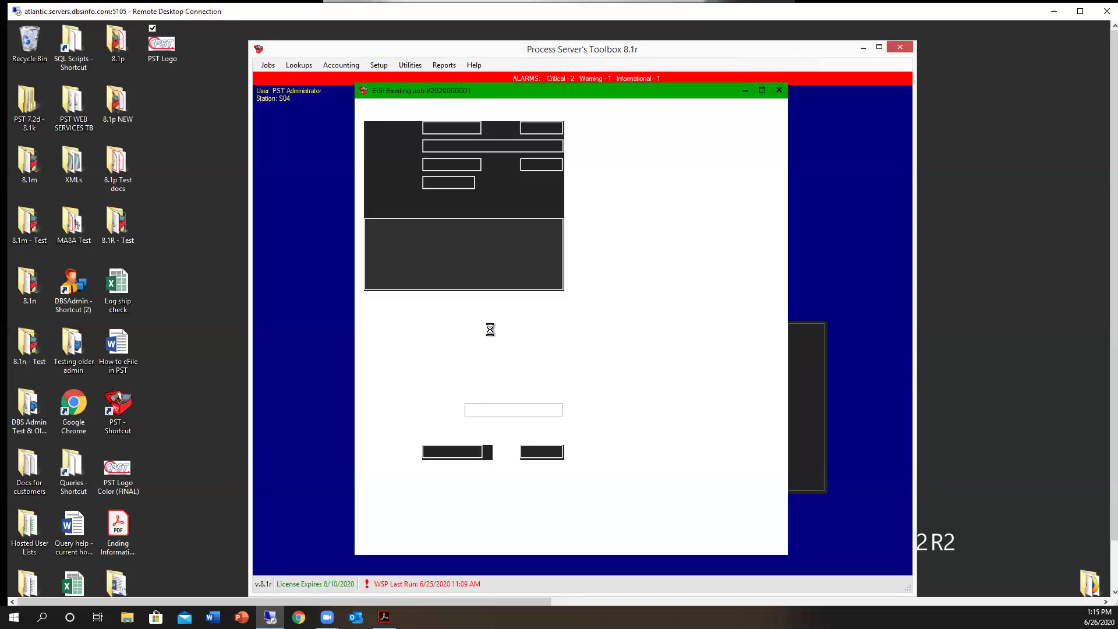